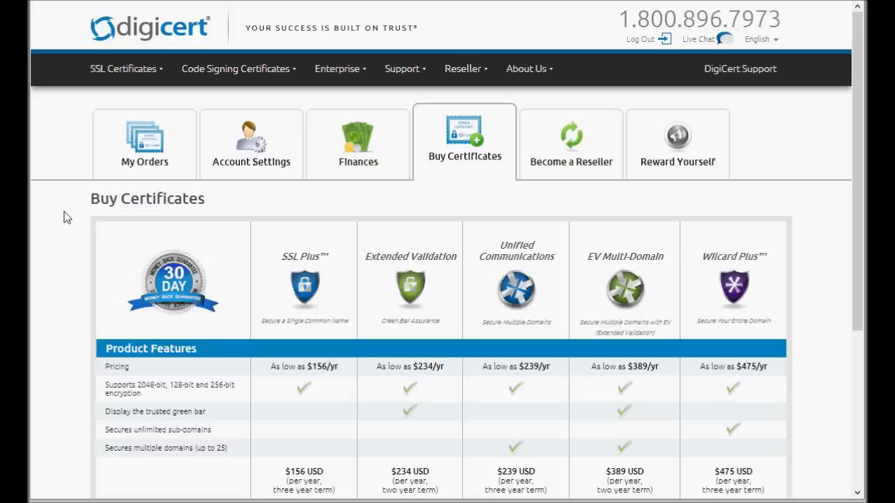
- Begin an order for the SSL Plus certificate and scroll to the order form
{"action": "scroll", "coordinate": [67, 218], "scroll_direction": "down", "scroll_amount": 2}
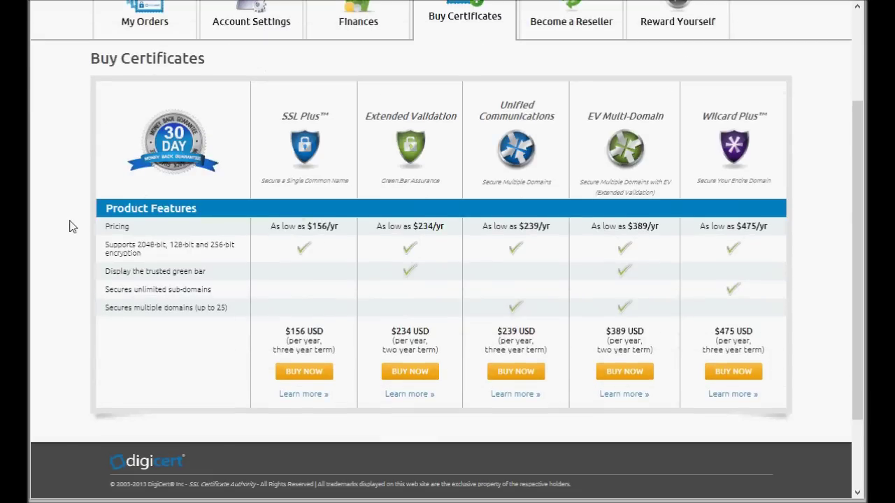
{"action": "left_click", "coordinate": [301, 375]}
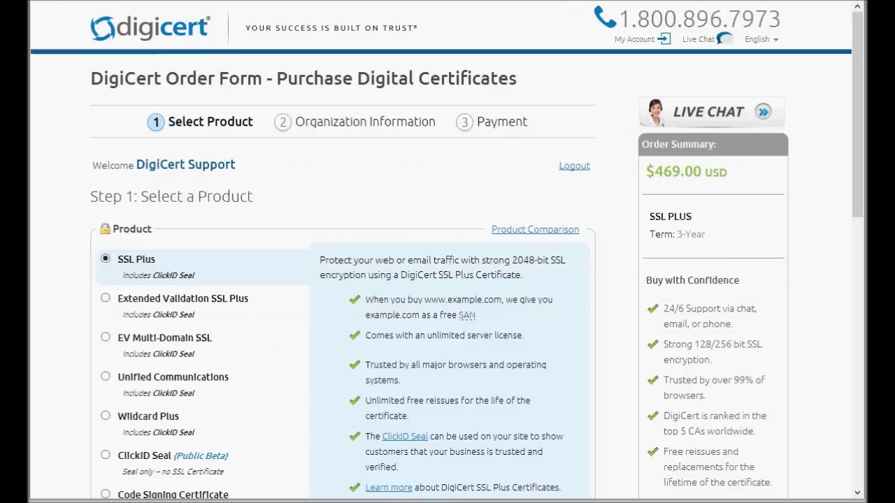
{"action": "scroll", "coordinate": [94, 250], "scroll_direction": "down", "scroll_amount": 4}
{"action": "scroll", "coordinate": [89, 252], "scroll_direction": "down", "scroll_amount": 2}
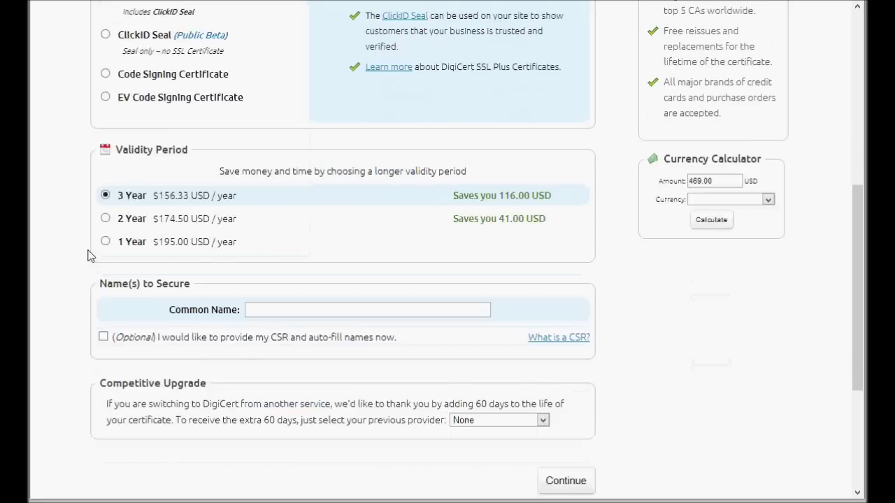
{"action": "scroll", "coordinate": [112, 231], "scroll_direction": "down", "scroll_amount": 1}
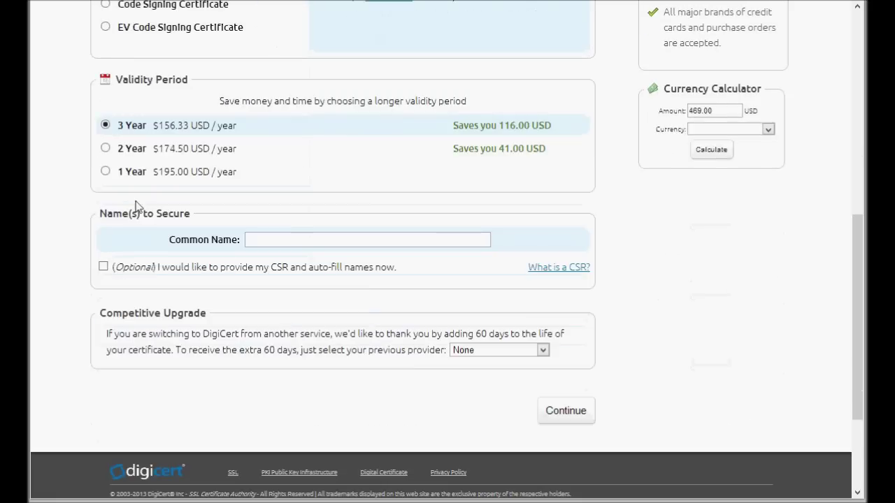
- Enter testing.example.com as the Common Name using the autocomplete suggestion
{"action": "left_click", "coordinate": [270, 240]}
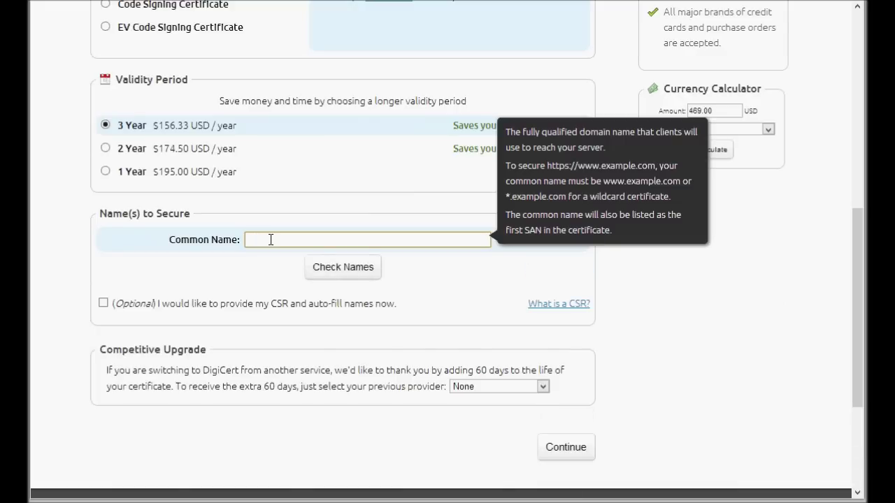
{"action": "type", "text": "testing."}
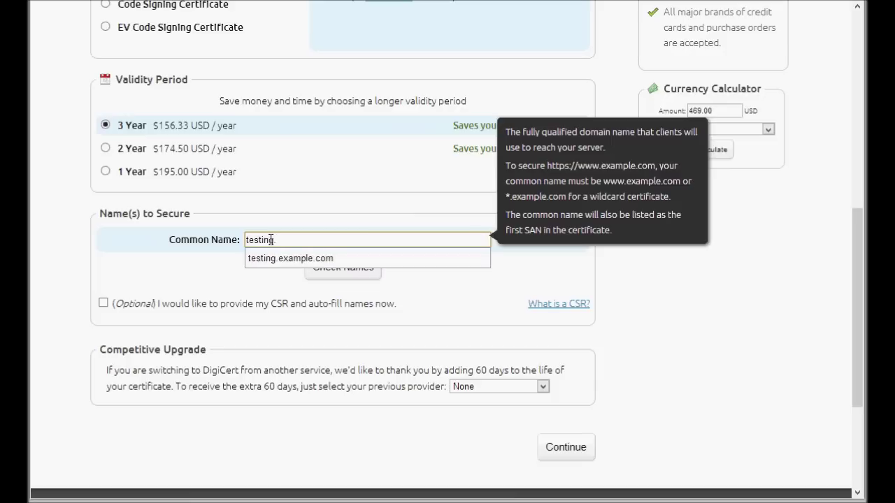
{"action": "key", "text": "Down"}
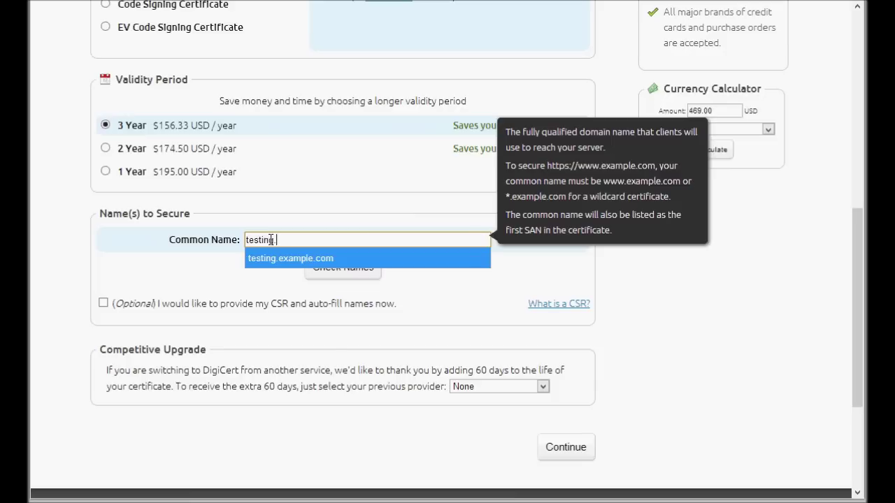
{"action": "key", "text": "Return"}
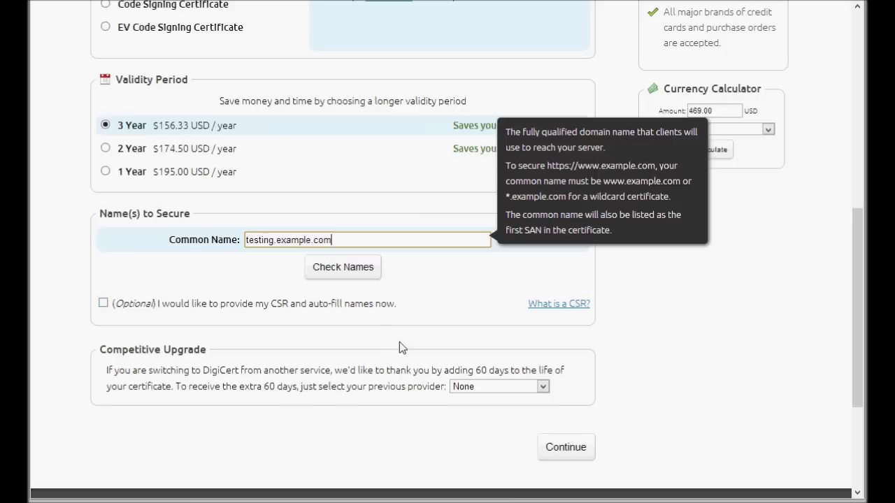
- Fill contact details from the saved DigiCert Support contact and continue to Payment
{"action": "left_click", "coordinate": [557, 454]}
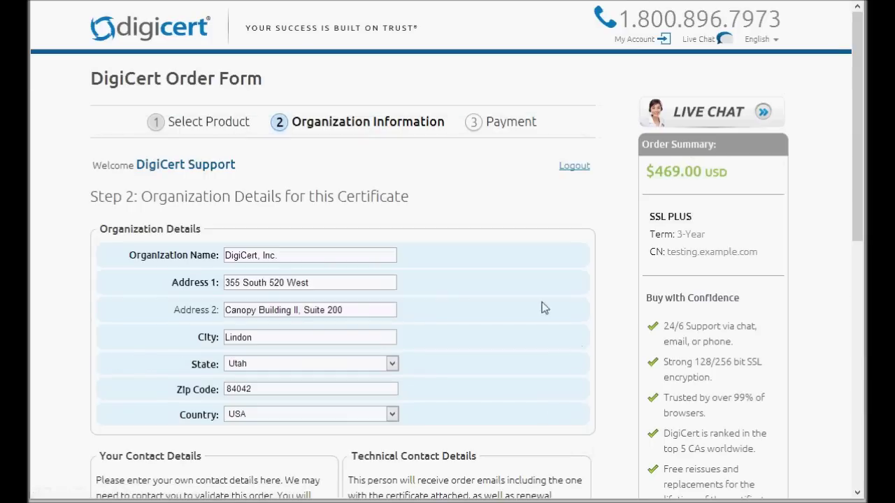
{"action": "scroll", "coordinate": [73, 235], "scroll_direction": "down", "scroll_amount": 4}
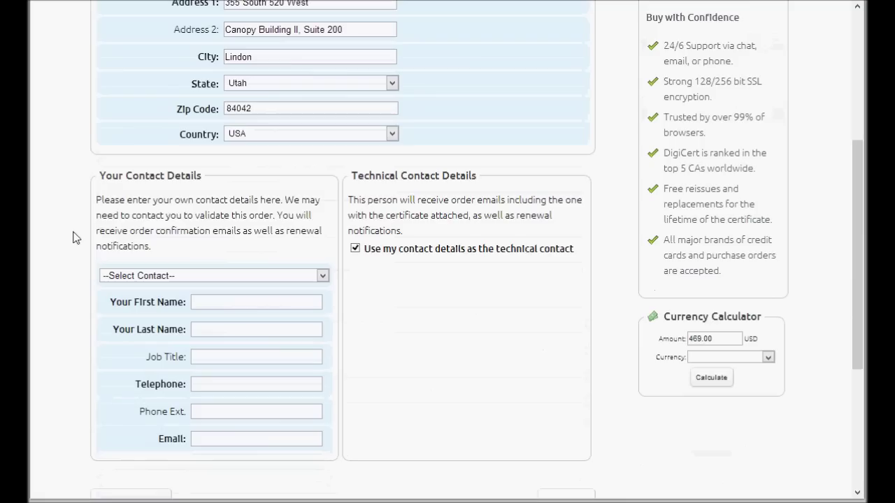
{"action": "left_click", "coordinate": [137, 275]}
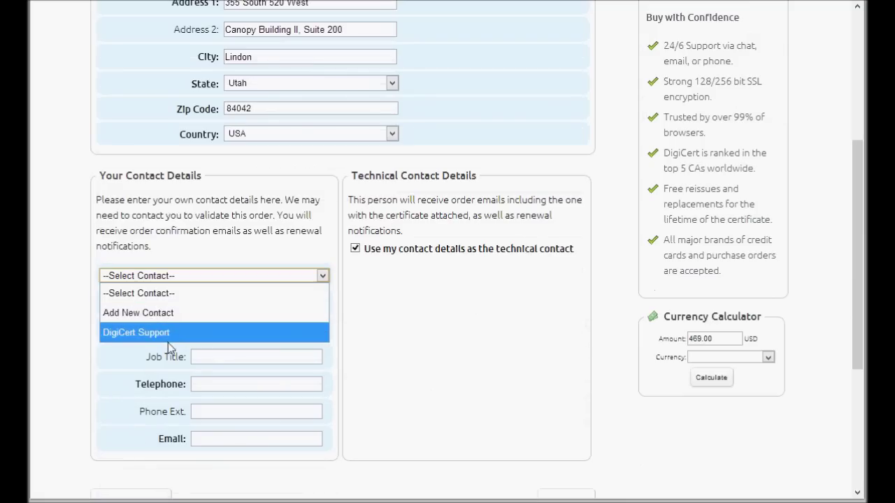
{"action": "left_click", "coordinate": [172, 333]}
{"action": "scroll", "coordinate": [549, 447], "scroll_direction": "down", "scroll_amount": 1}
{"action": "left_click", "coordinate": [564, 437]}
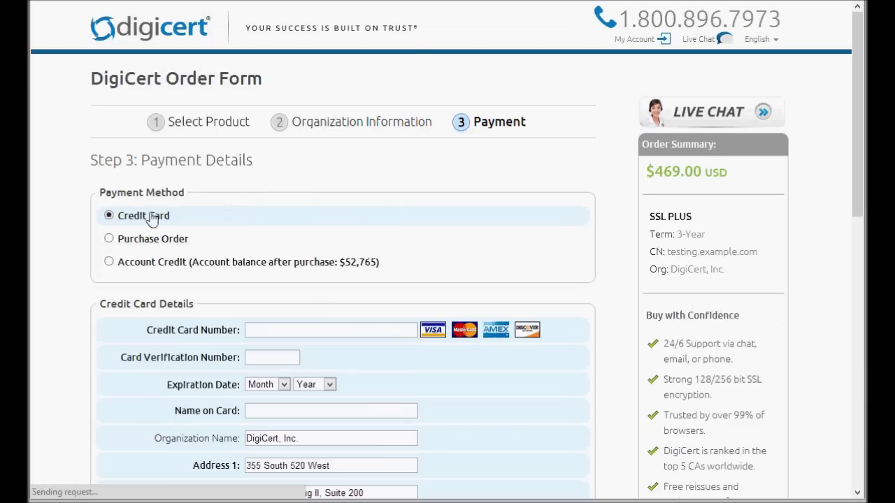
- Pay with account credit, accept the Subscriber Agreement, and complete the order
{"action": "left_click", "coordinate": [107, 262]}
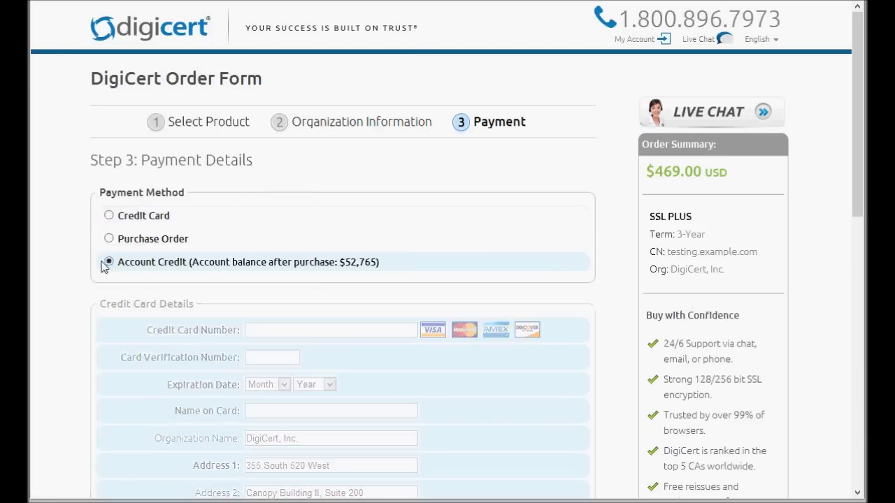
{"action": "scroll", "coordinate": [238, 288], "scroll_direction": "down", "scroll_amount": 3}
{"action": "left_click", "coordinate": [370, 246]}
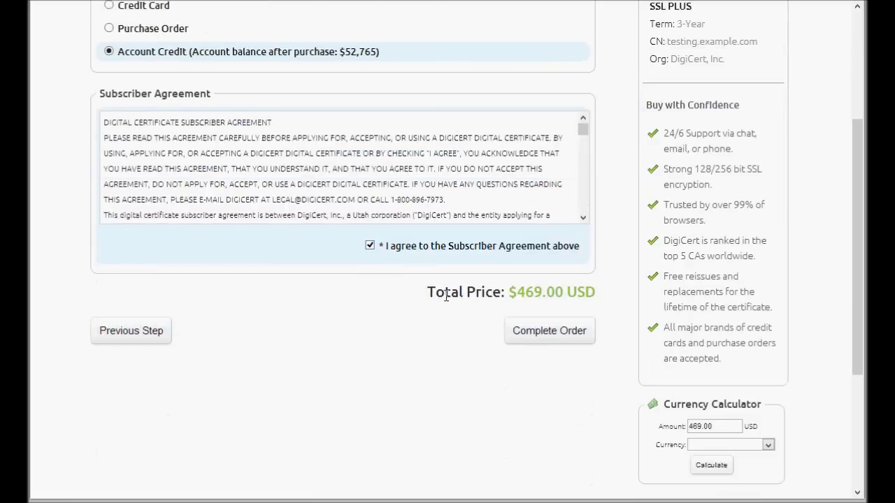
{"action": "left_click", "coordinate": [550, 336]}
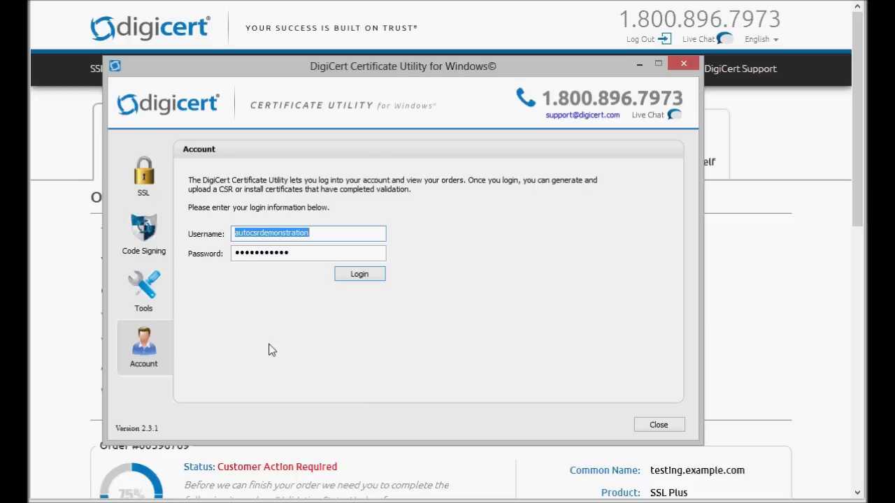
- Log in to the DigiCert account with the saved username and password
{"action": "left_click", "coordinate": [361, 276]}
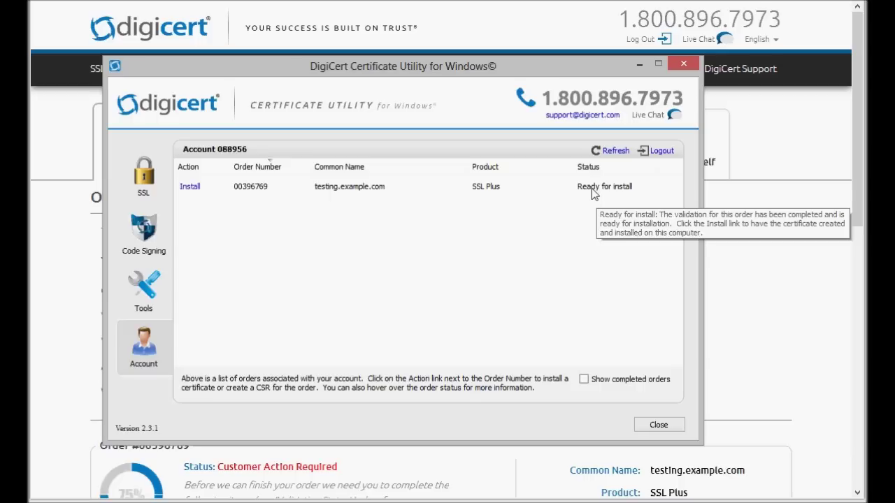
{"action": "left_click", "coordinate": [190, 190]}
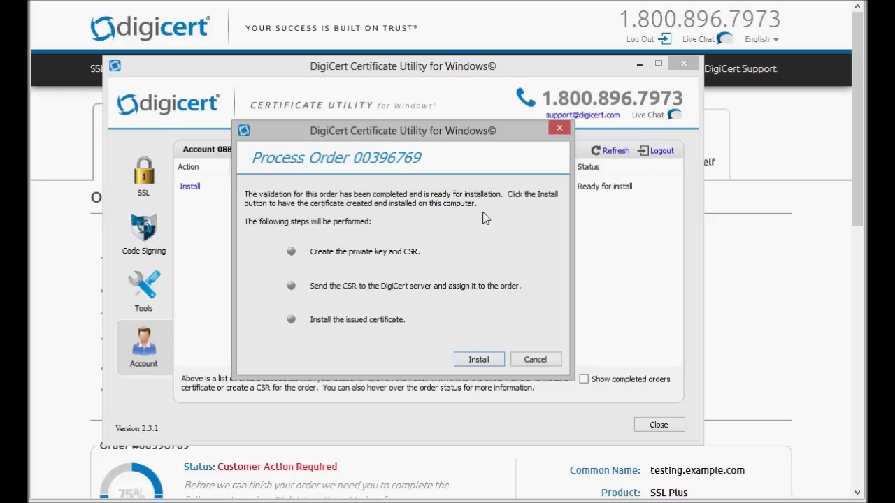
{"action": "left_click", "coordinate": [492, 361]}
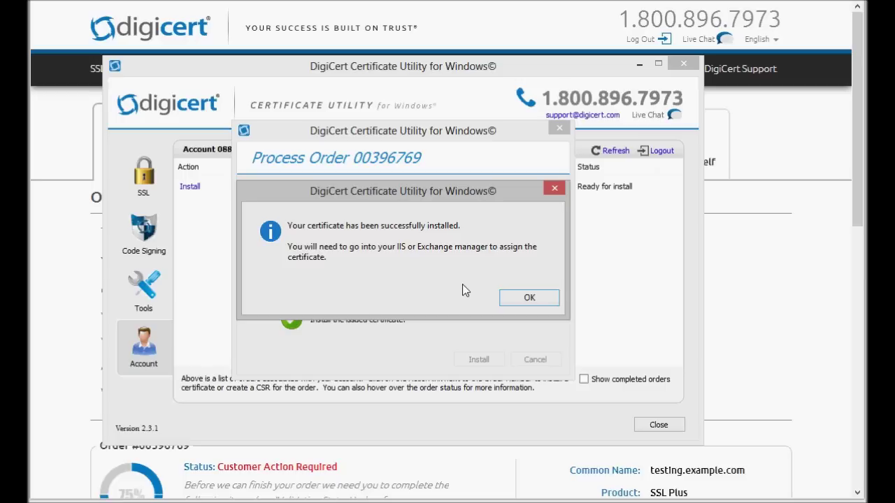
{"action": "left_click", "coordinate": [526, 297]}
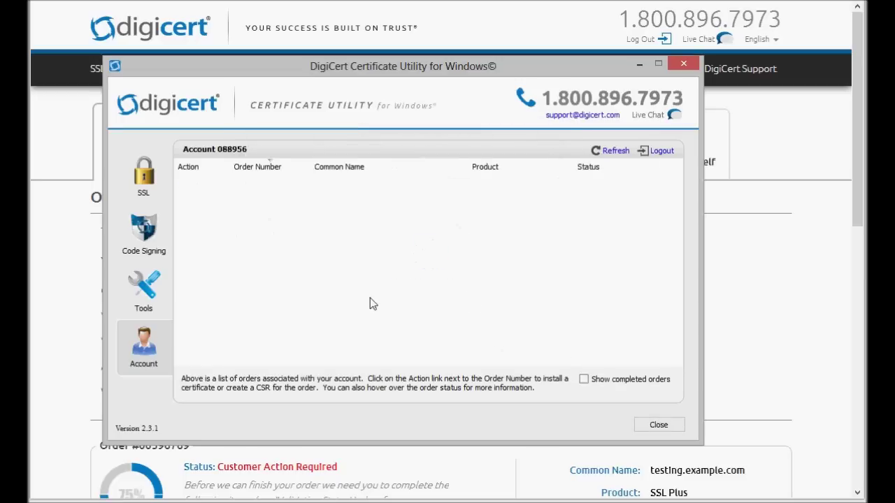